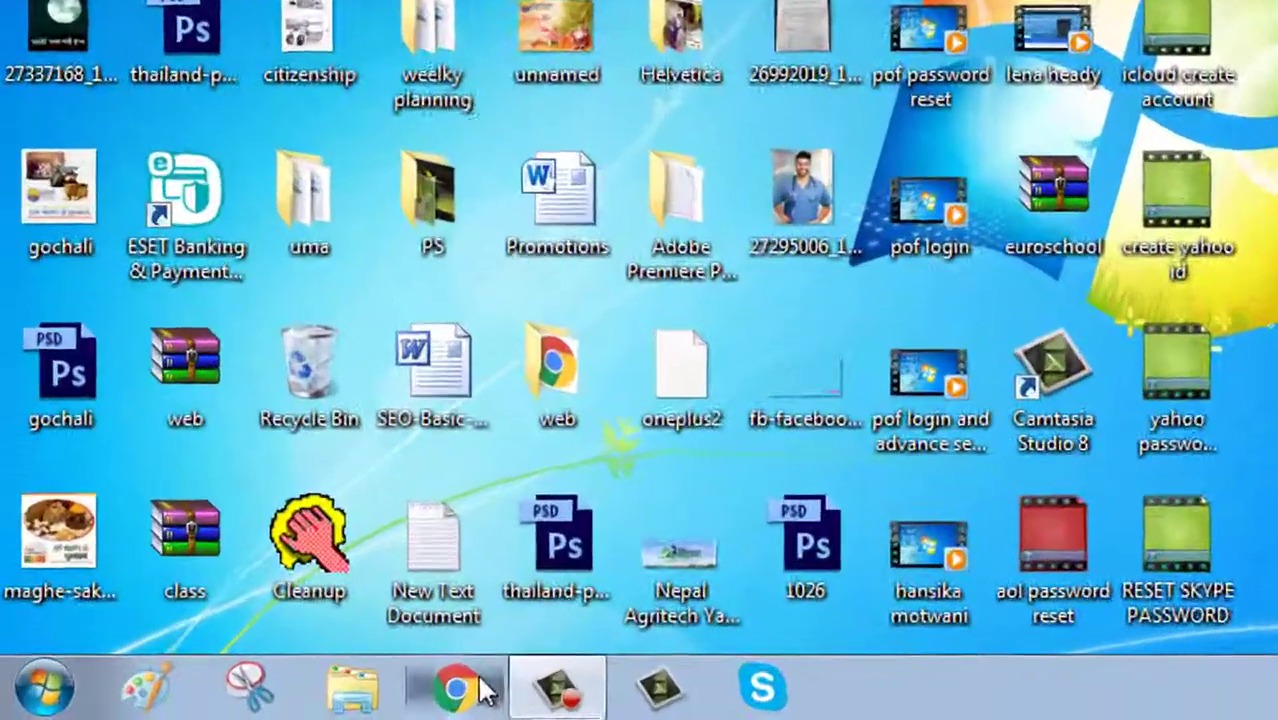
Step: Load icloud.com in Google Chrome
{"action": "left_click", "coordinate": [483, 690]}
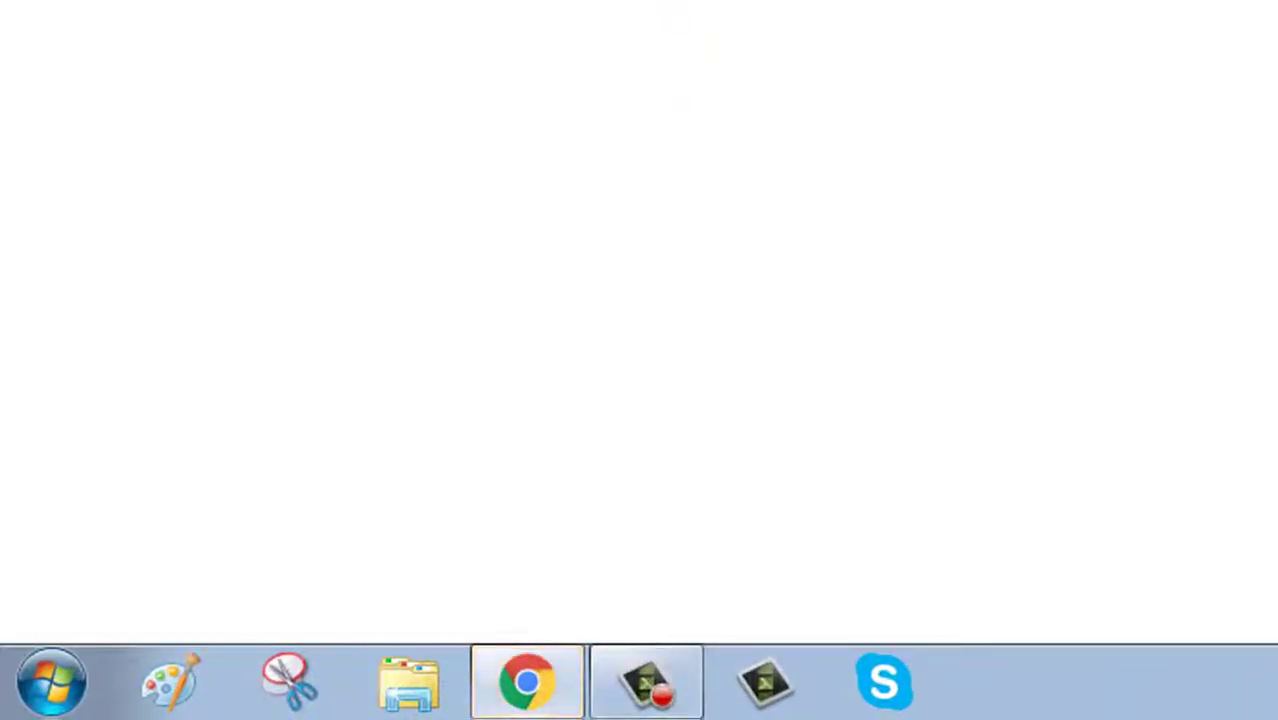
{"action": "type", "text": "icloud.com"}
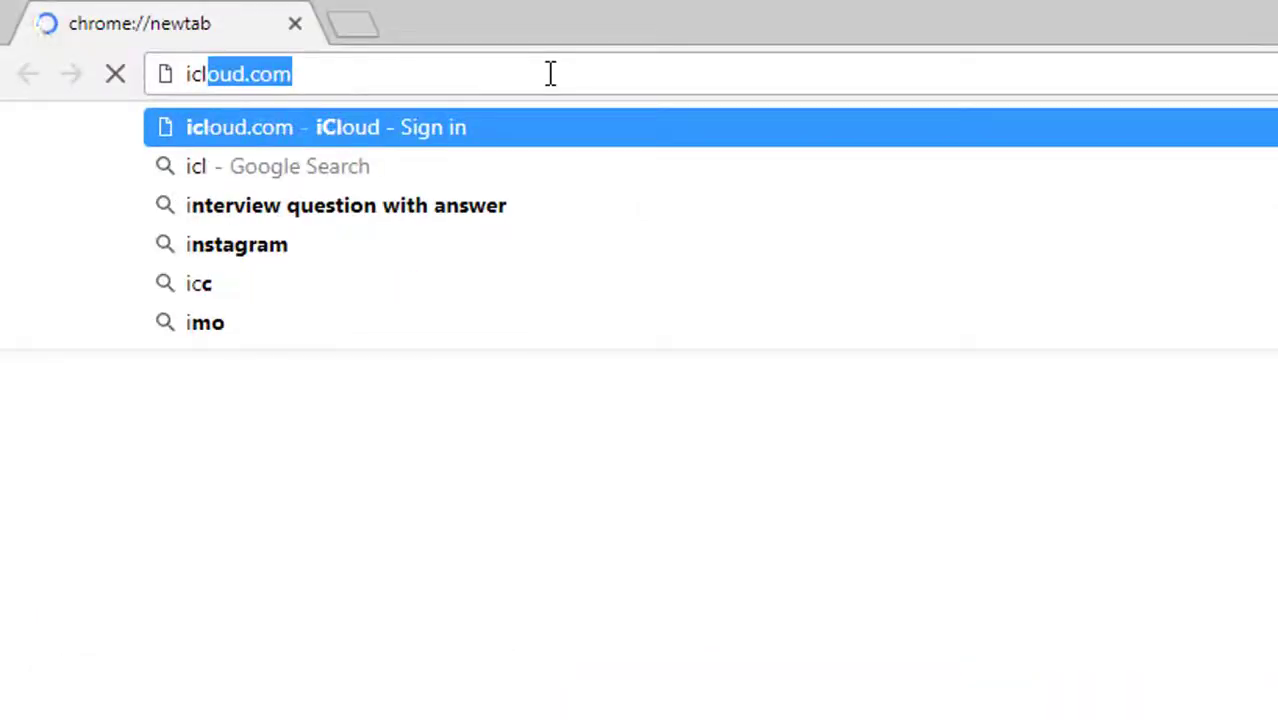
{"action": "key", "text": "Return"}
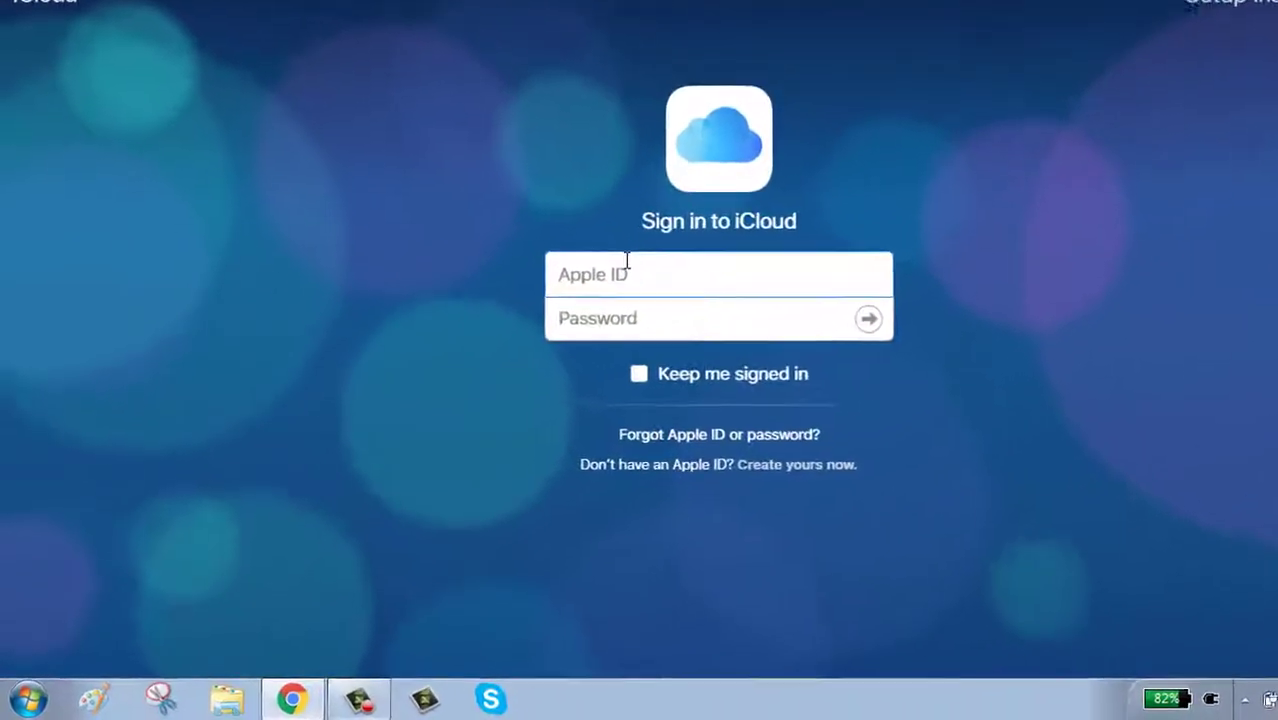
Step: Sign in to iCloud with the Apple ID and password, then open Settings
{"action": "key", "text": "super"}
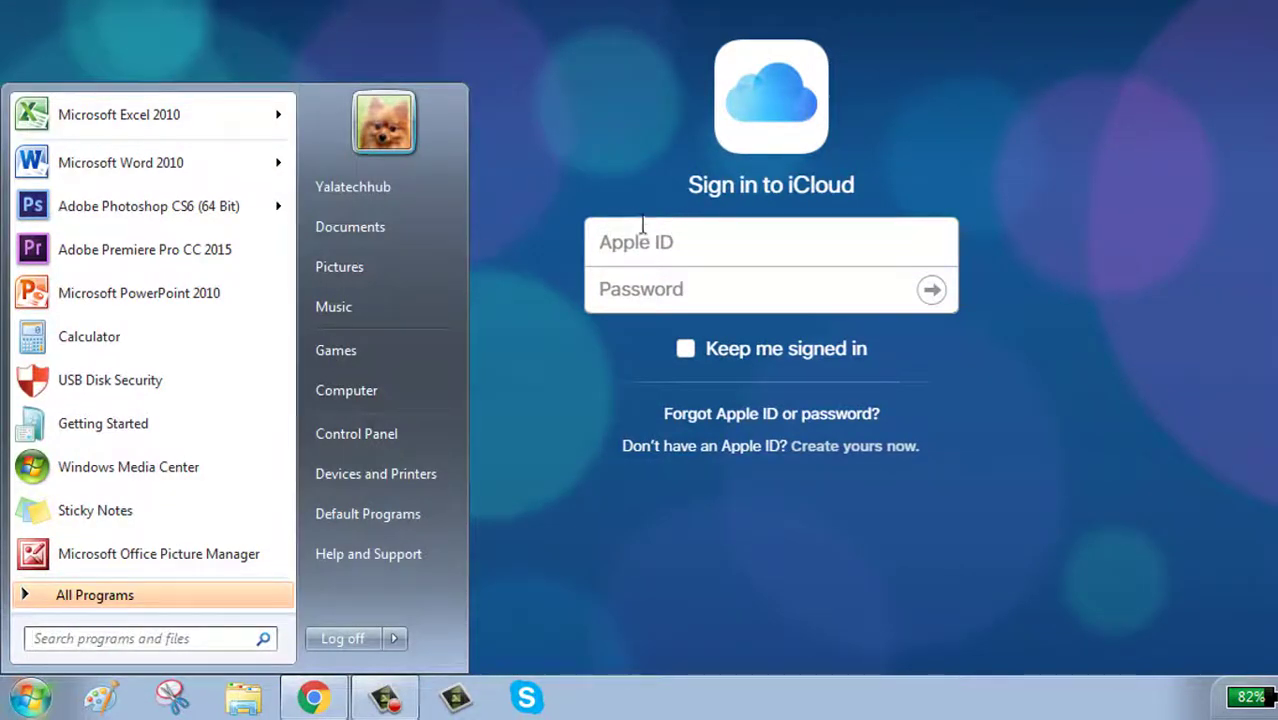
{"action": "left_click", "coordinate": [658, 242]}
{"action": "key", "text": "ctrl+v"}
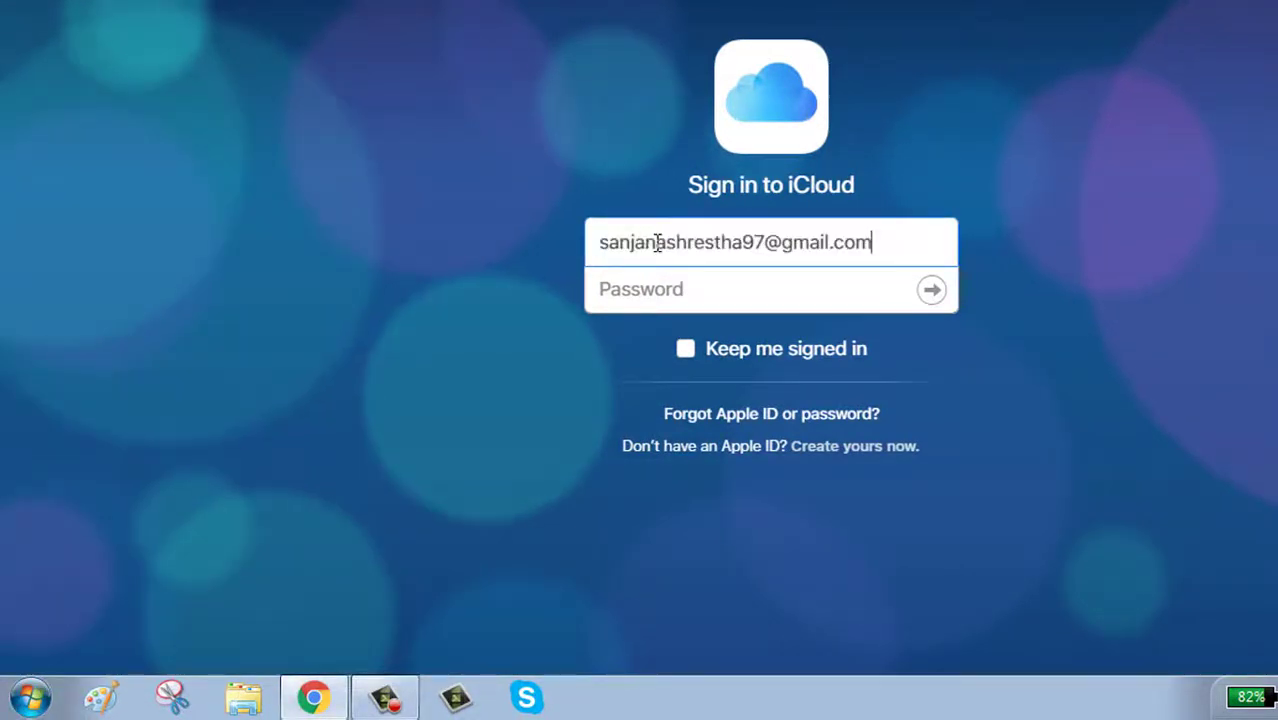
{"action": "left_click", "coordinate": [688, 288]}
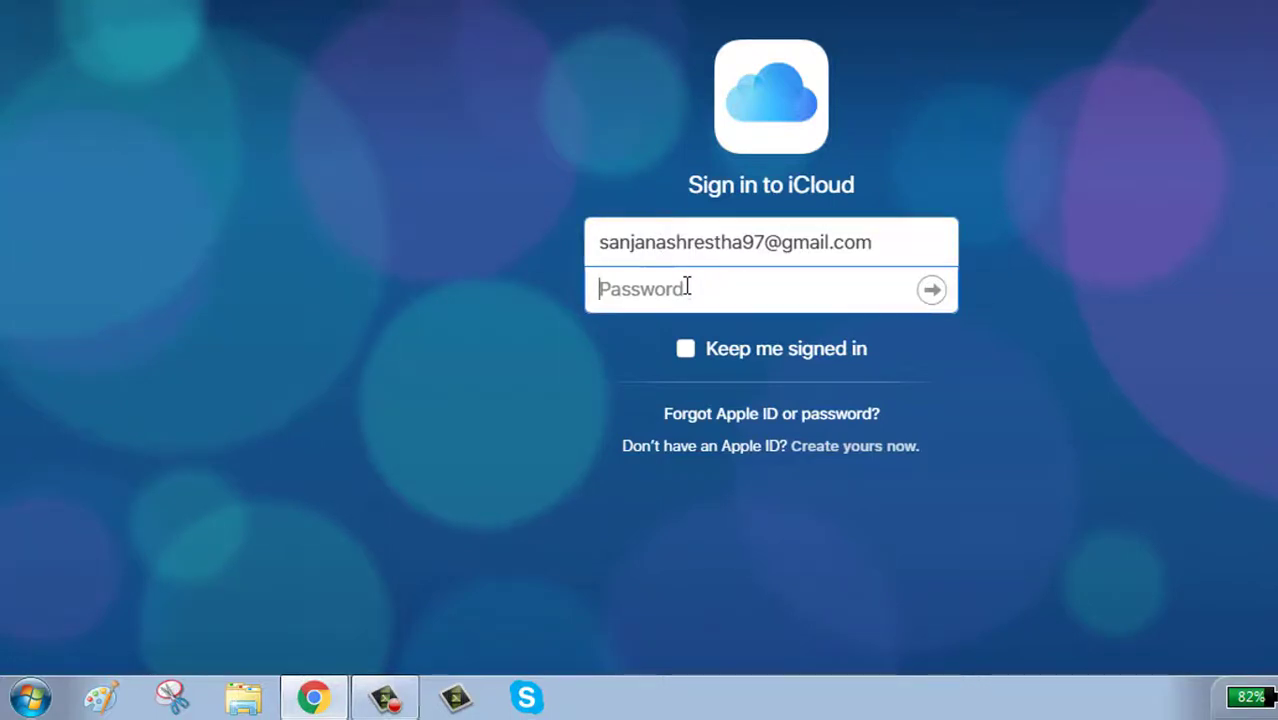
{"action": "type", "text": "•"}
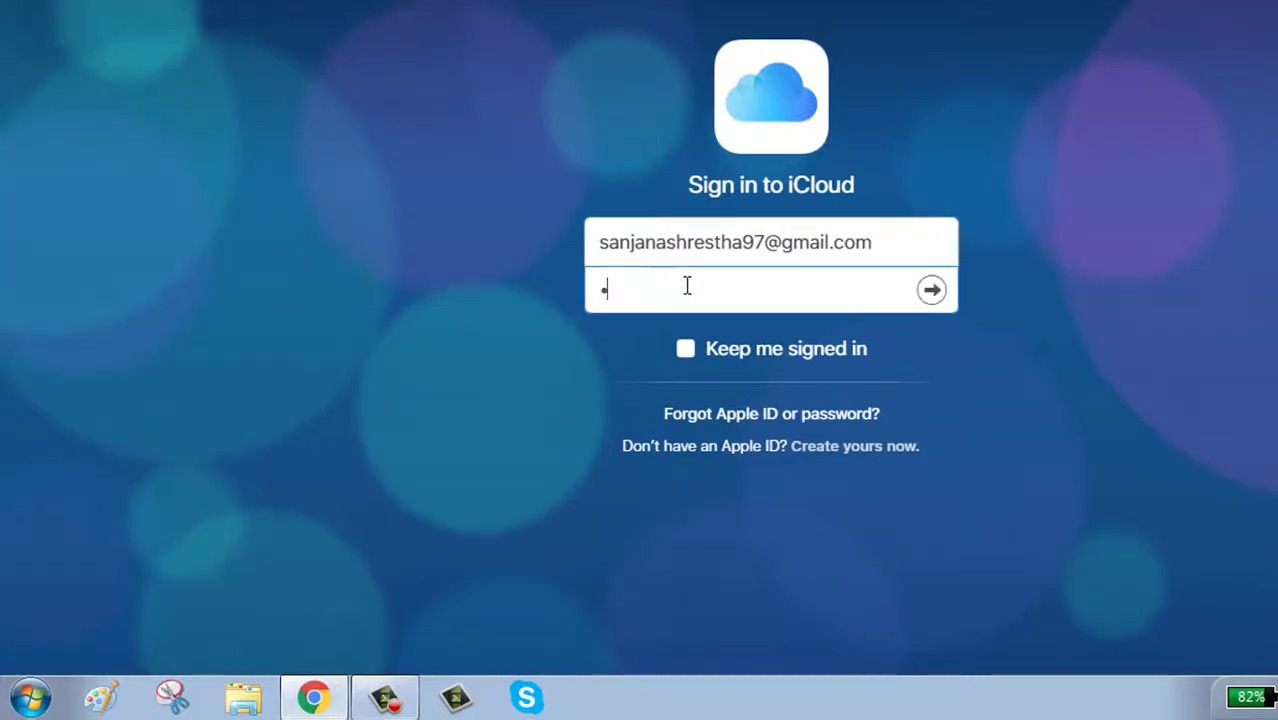
{"action": "type", "text": "•••••"}
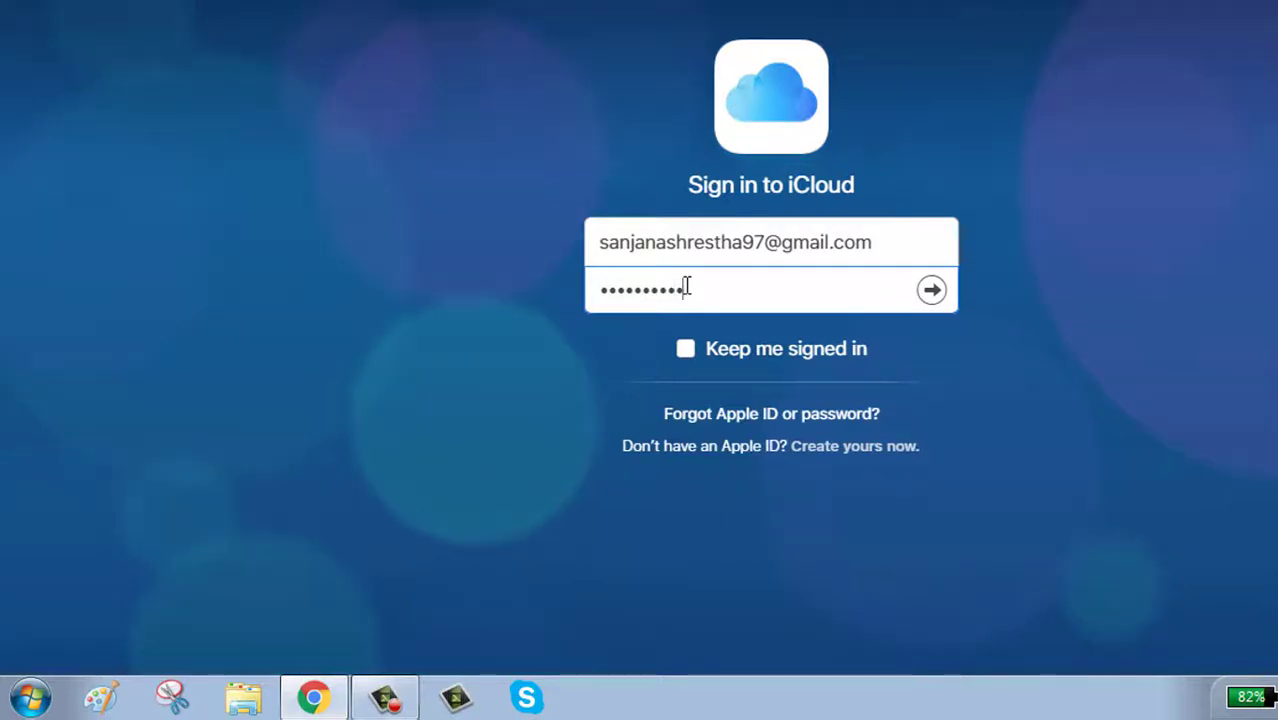
{"action": "left_click", "coordinate": [938, 292]}
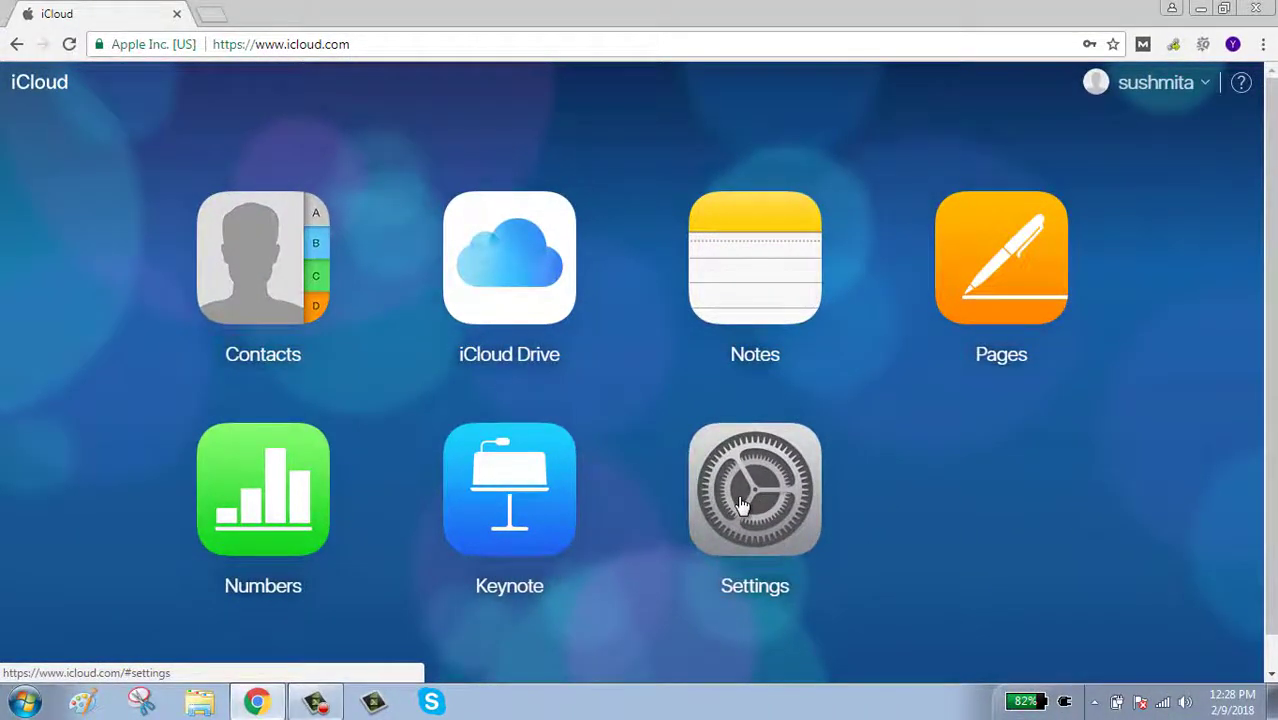
{"action": "left_click", "coordinate": [737, 506]}
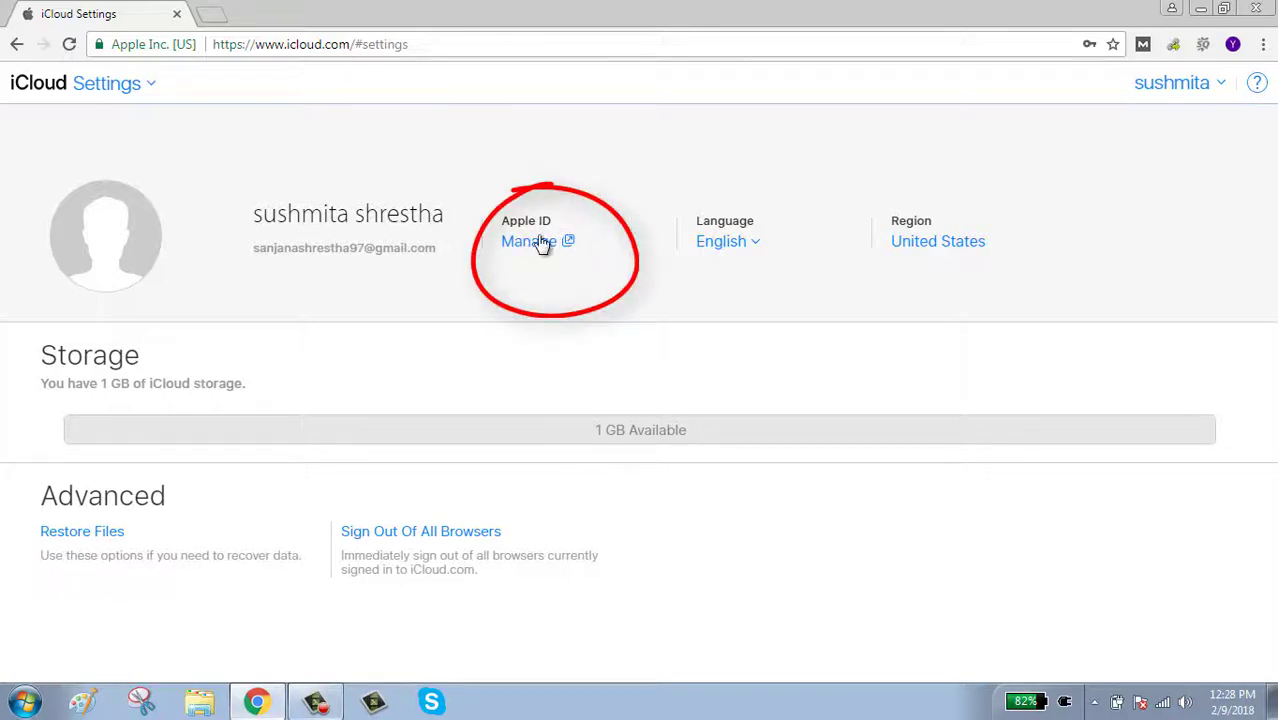
Step: Open Apple ID management from iCloud Settings in a new tab
{"action": "left_click", "coordinate": [545, 247]}
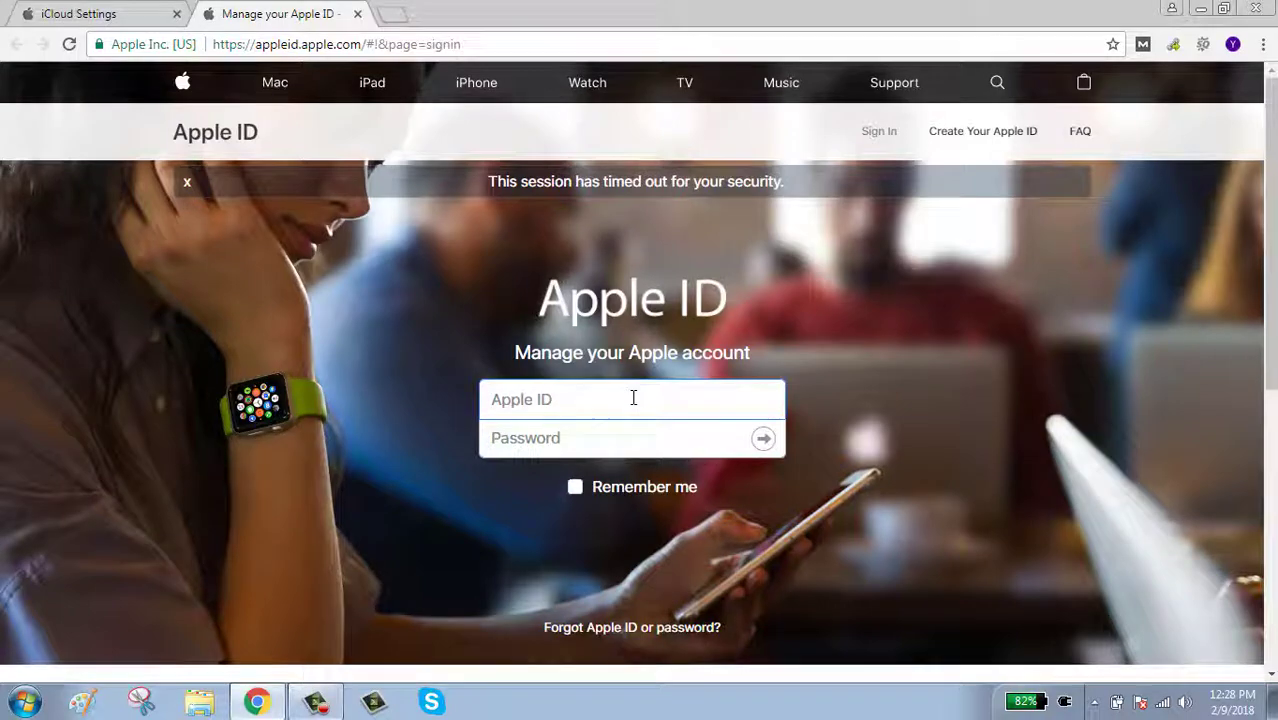
Step: Sign in on appleid.apple.com with the account's Apple ID and password
{"action": "key", "text": "ctrl+v"}
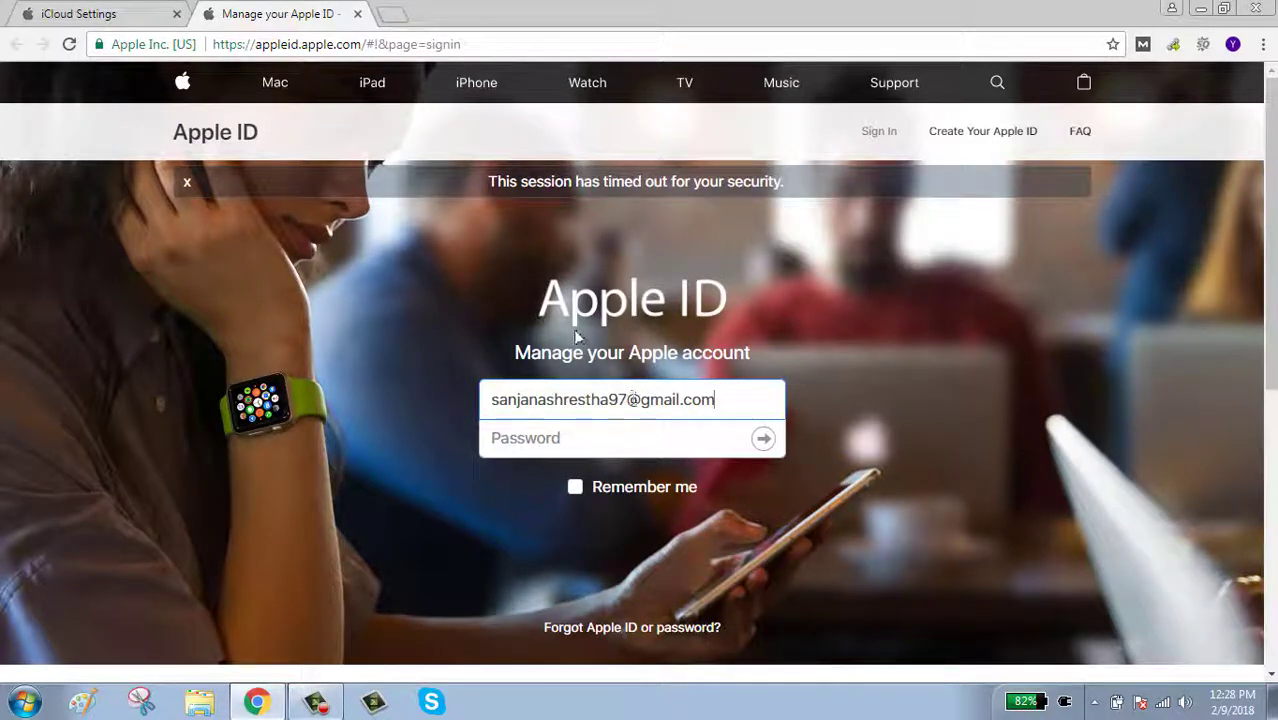
{"action": "left_click", "coordinate": [515, 440]}
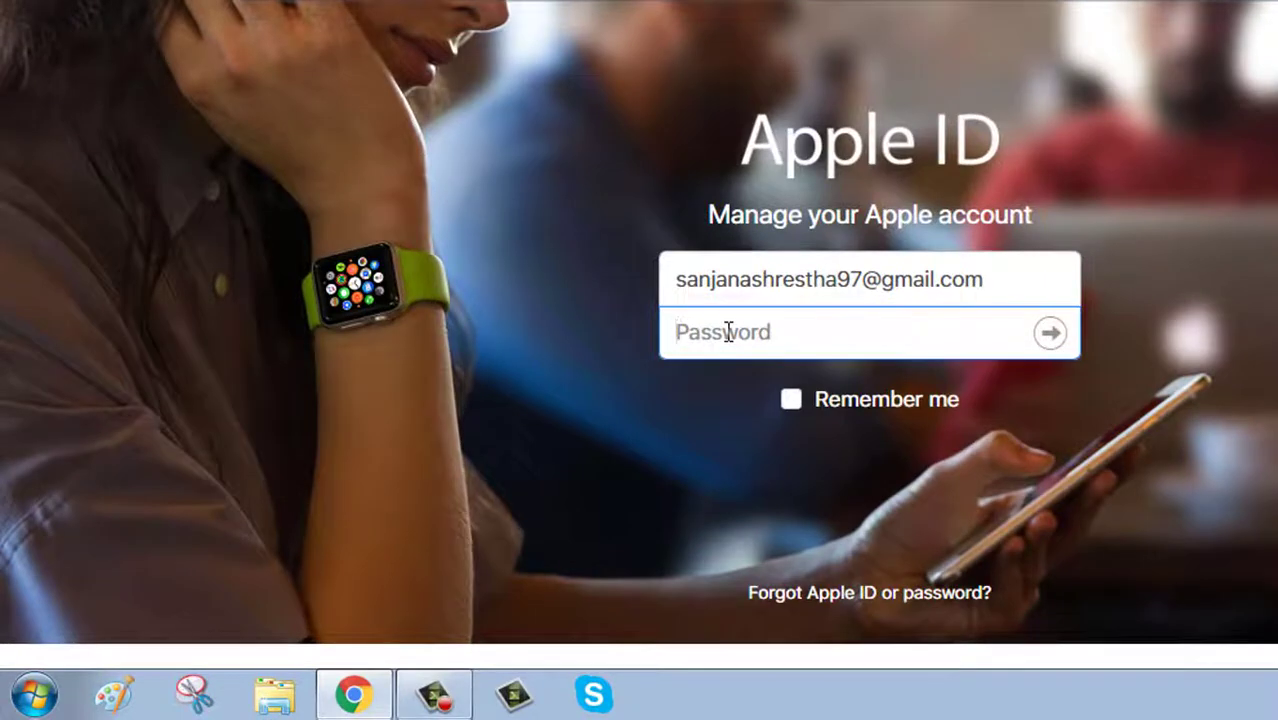
{"action": "type", "text": "•"}
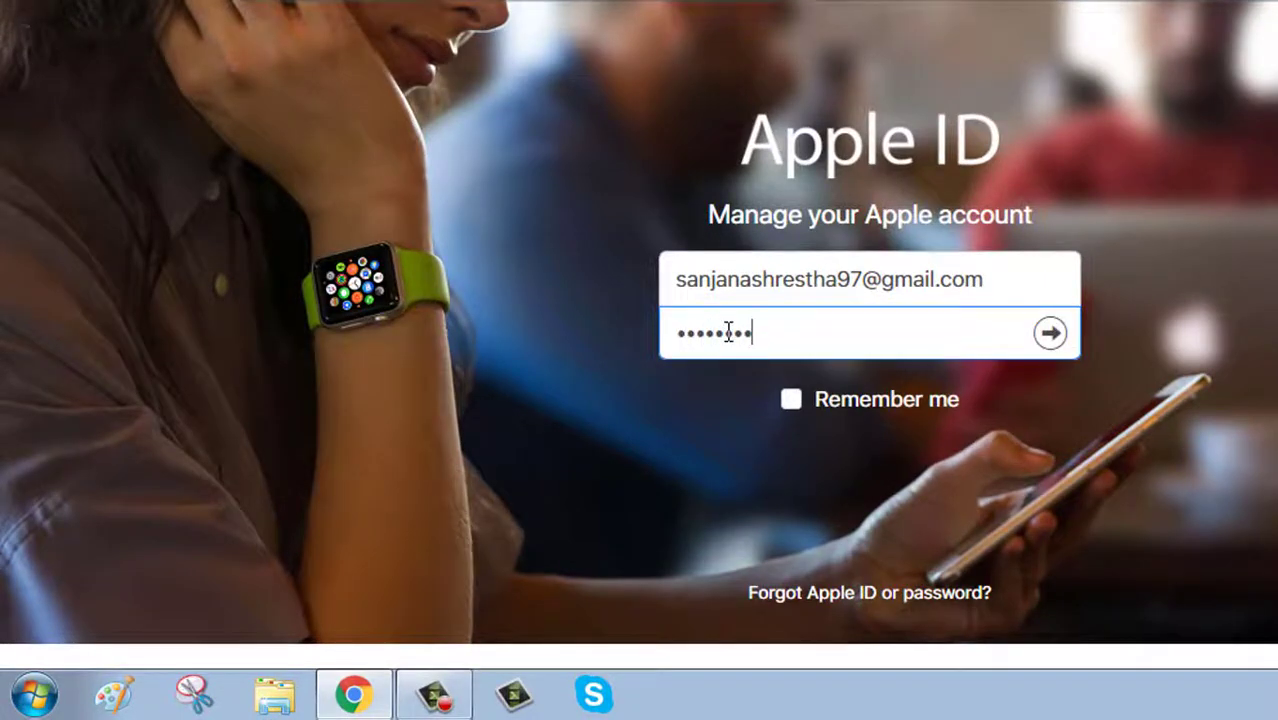
{"action": "left_click", "coordinate": [1048, 335]}
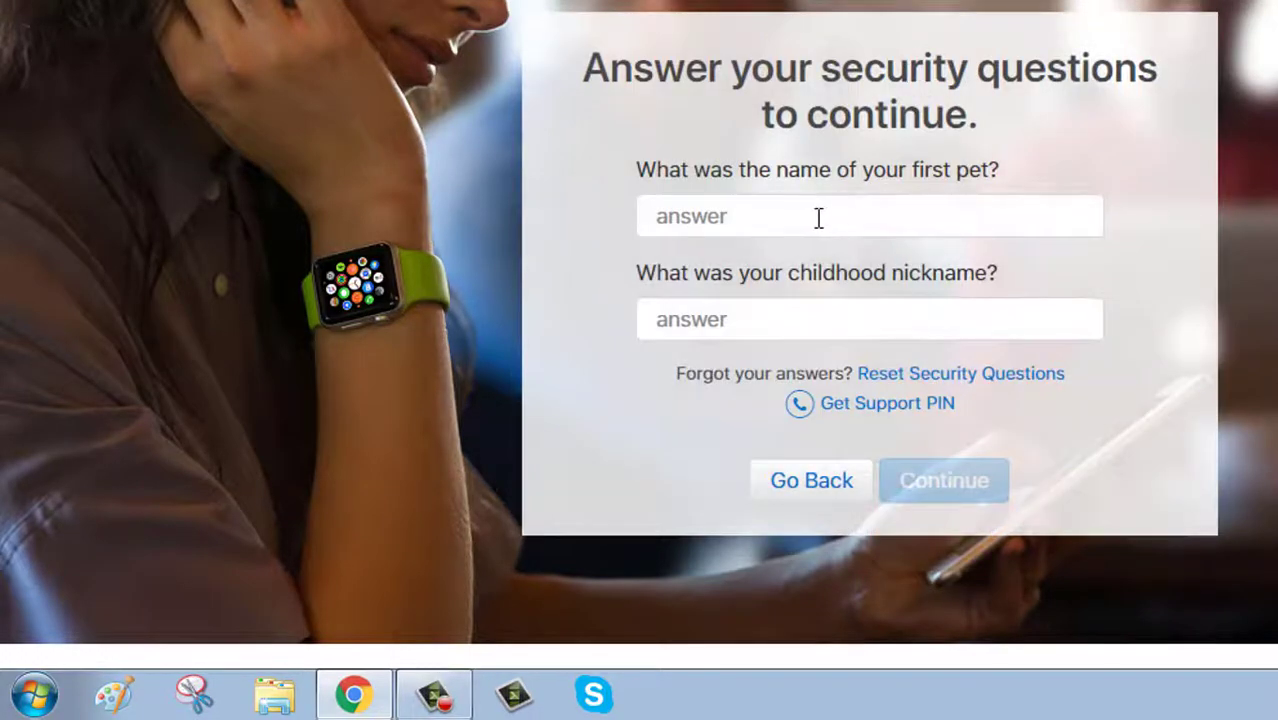
Step: Answer the first-pet and childhood-nickname security questions and submit them
{"action": "left_click", "coordinate": [818, 217]}
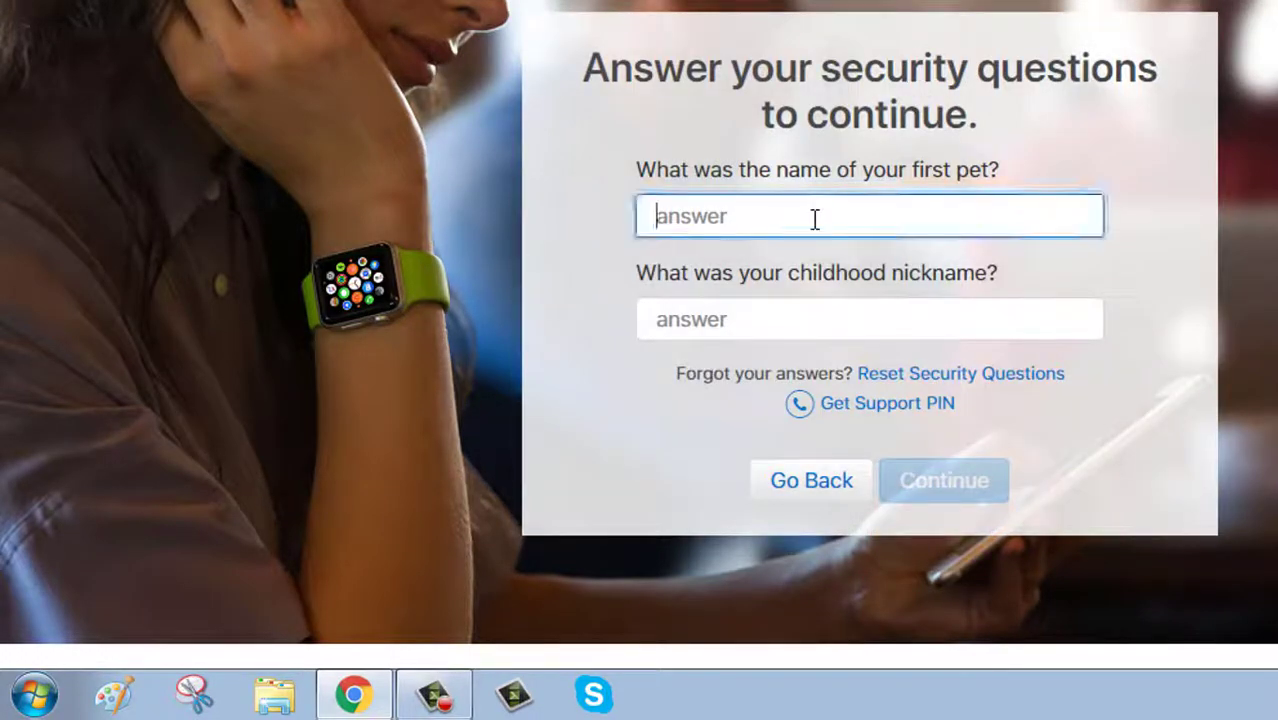
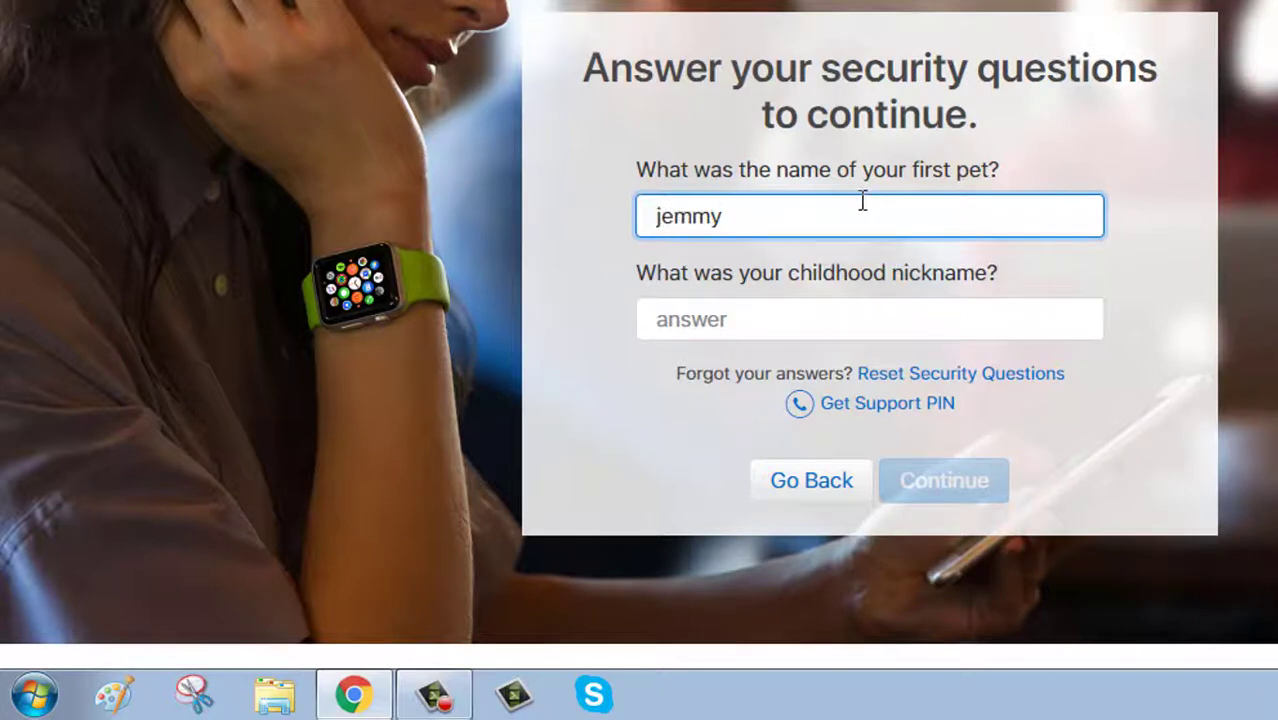
{"action": "left_click", "coordinate": [852, 317]}
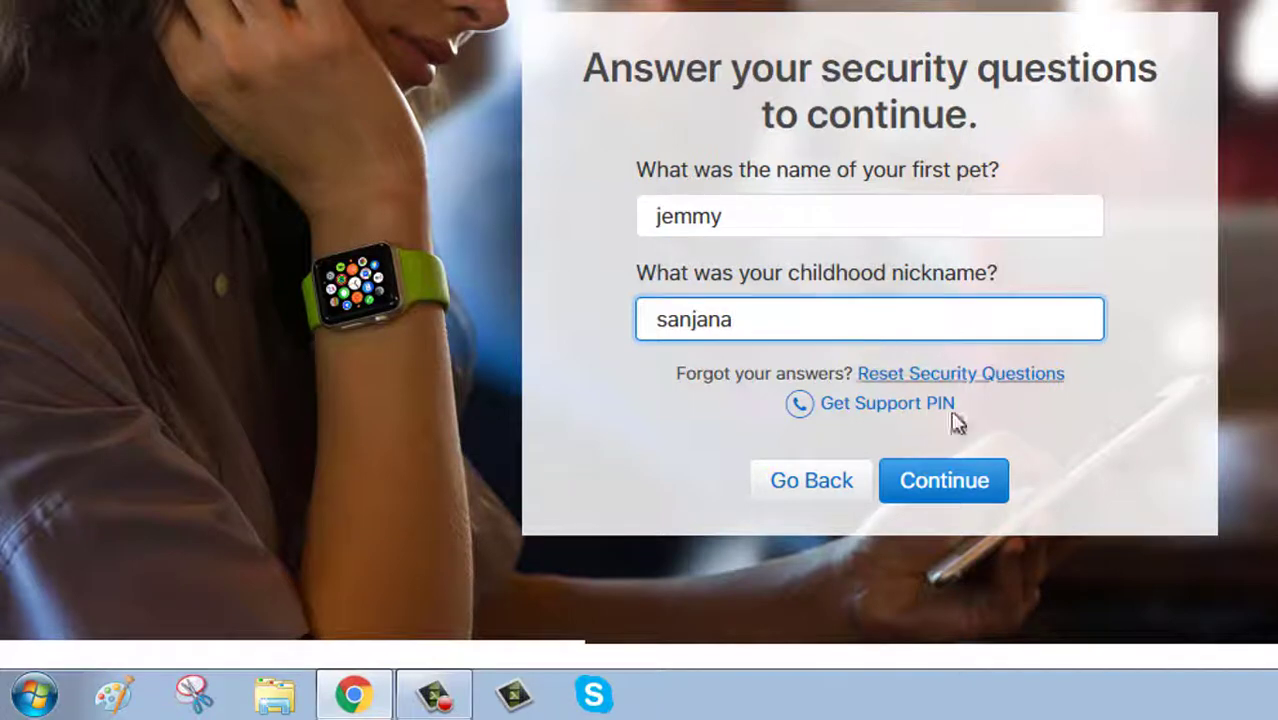
{"action": "left_click", "coordinate": [948, 480]}
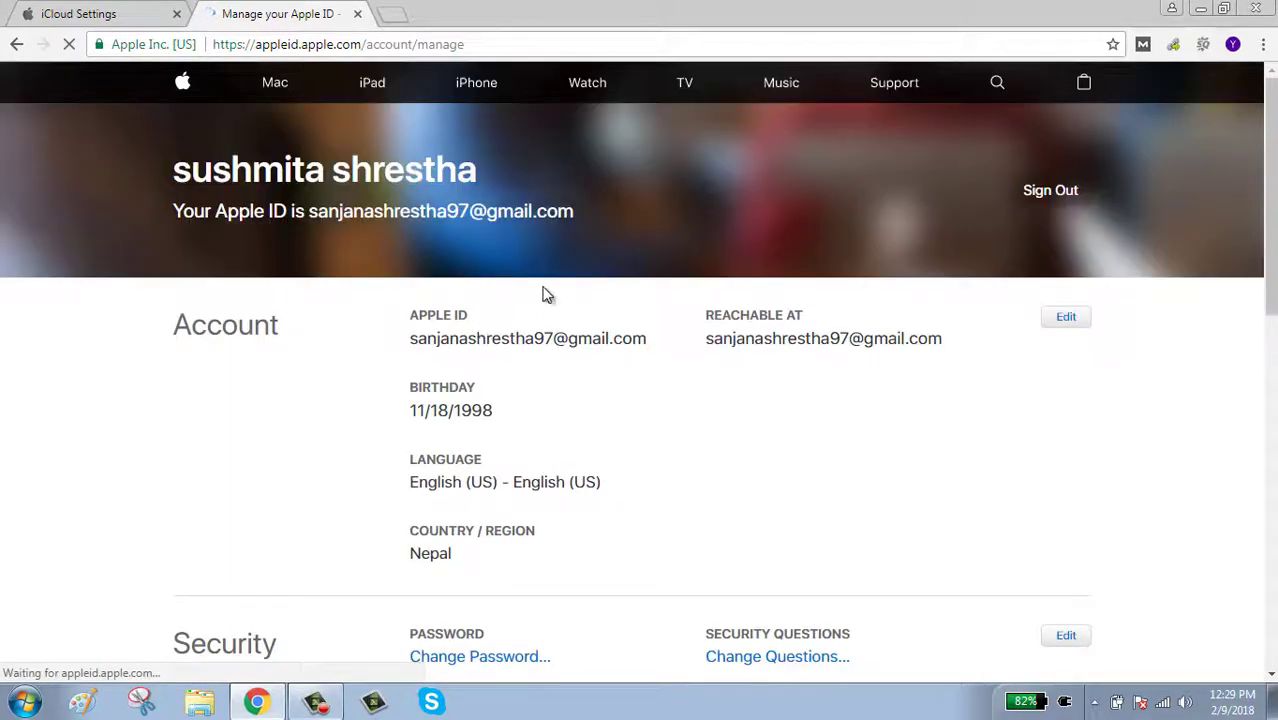
Step: Edit the account and change the Apple ID to the new Yahoo email address
{"action": "left_click", "coordinate": [1066, 318]}
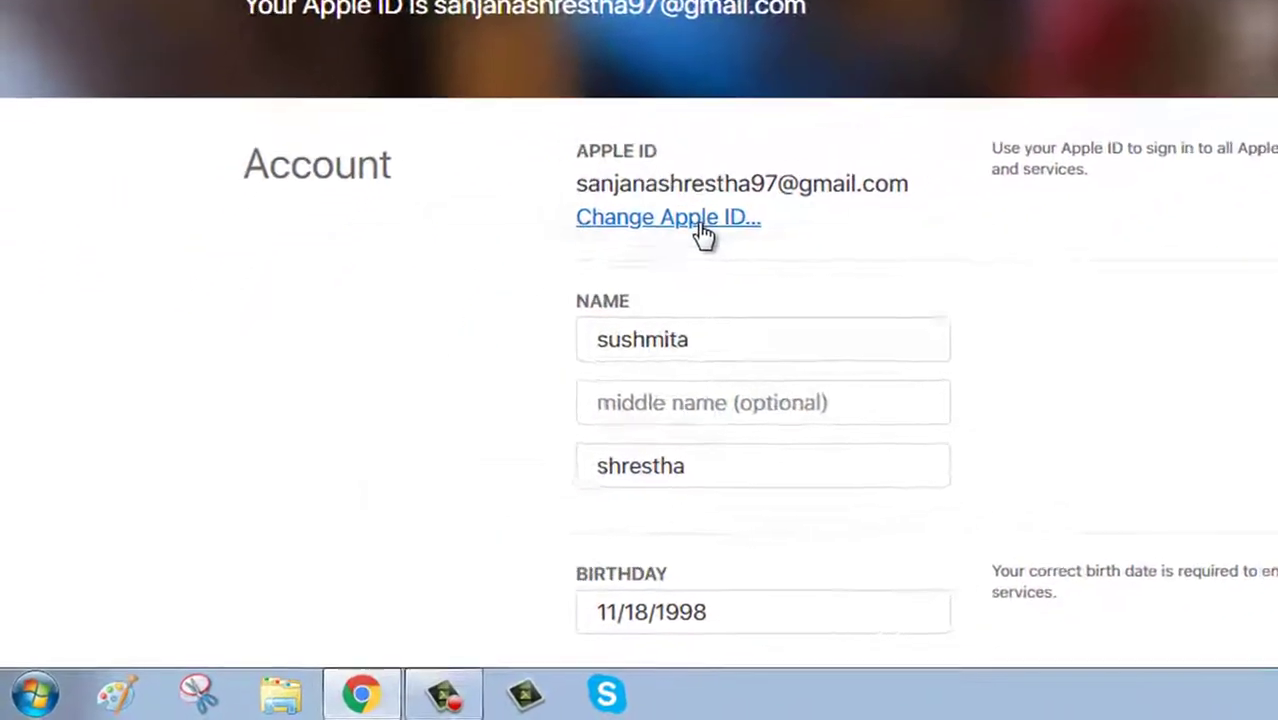
{"action": "left_click", "coordinate": [490, 364]}
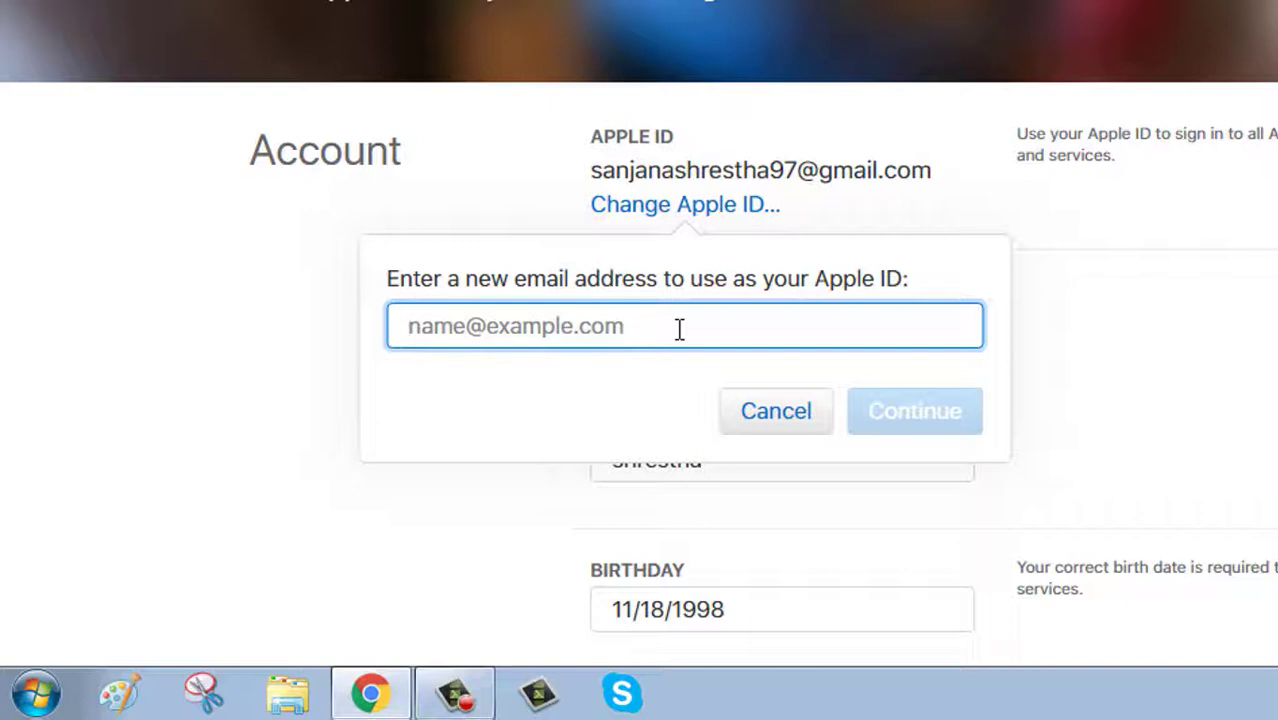
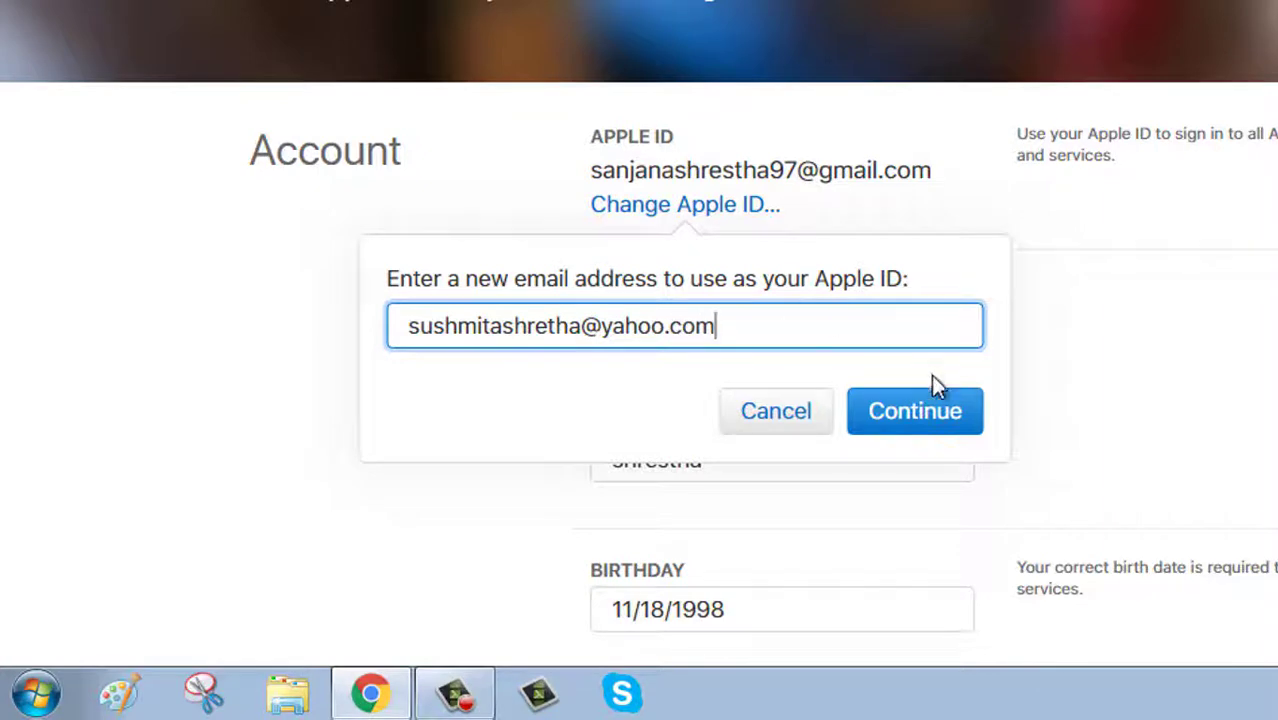
{"action": "left_click", "coordinate": [935, 413]}
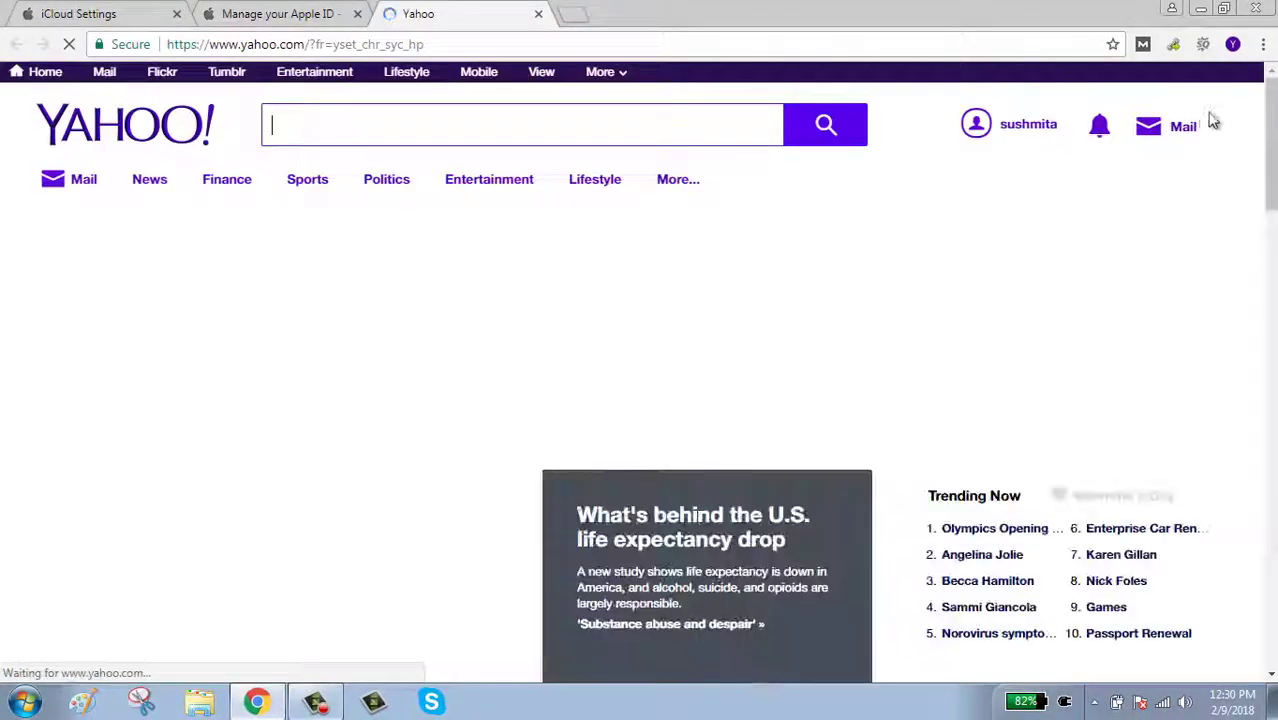
Step: Open Apple's verification email in Yahoo Mail, dismissing the theme popup
{"action": "mouse_move", "coordinate": [1170, 134]}
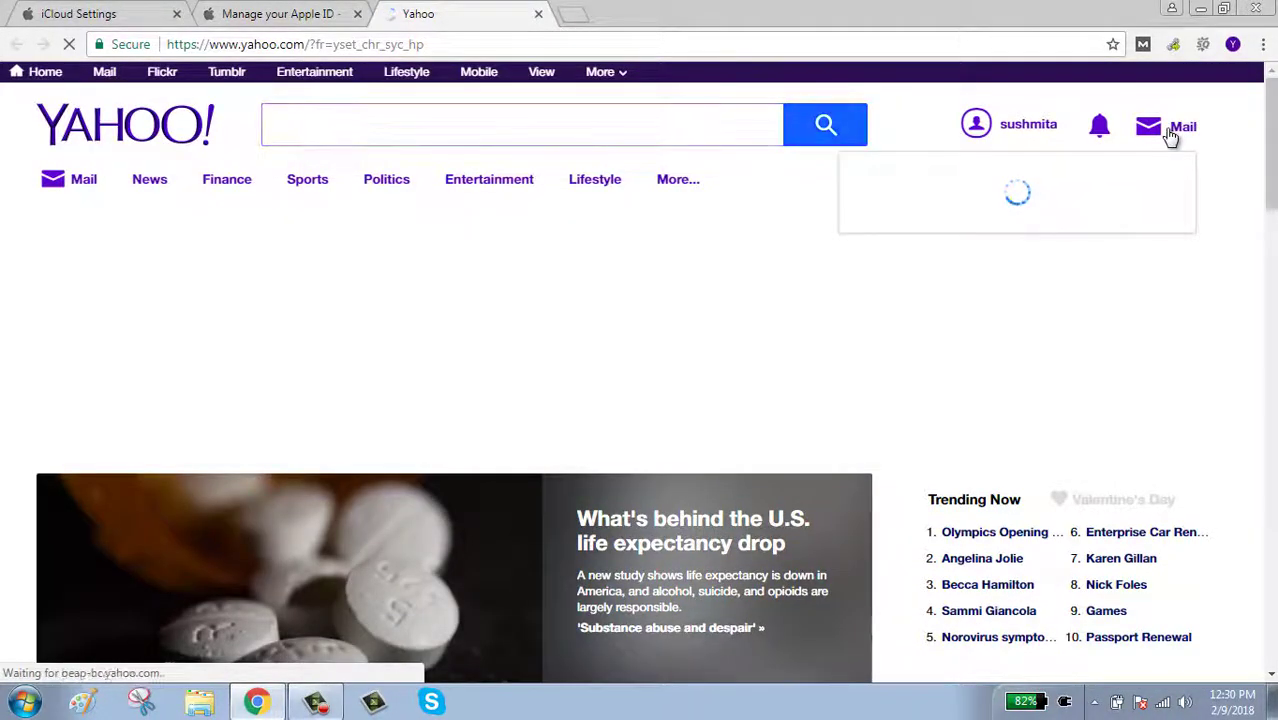
{"action": "left_click", "coordinate": [1151, 134]}
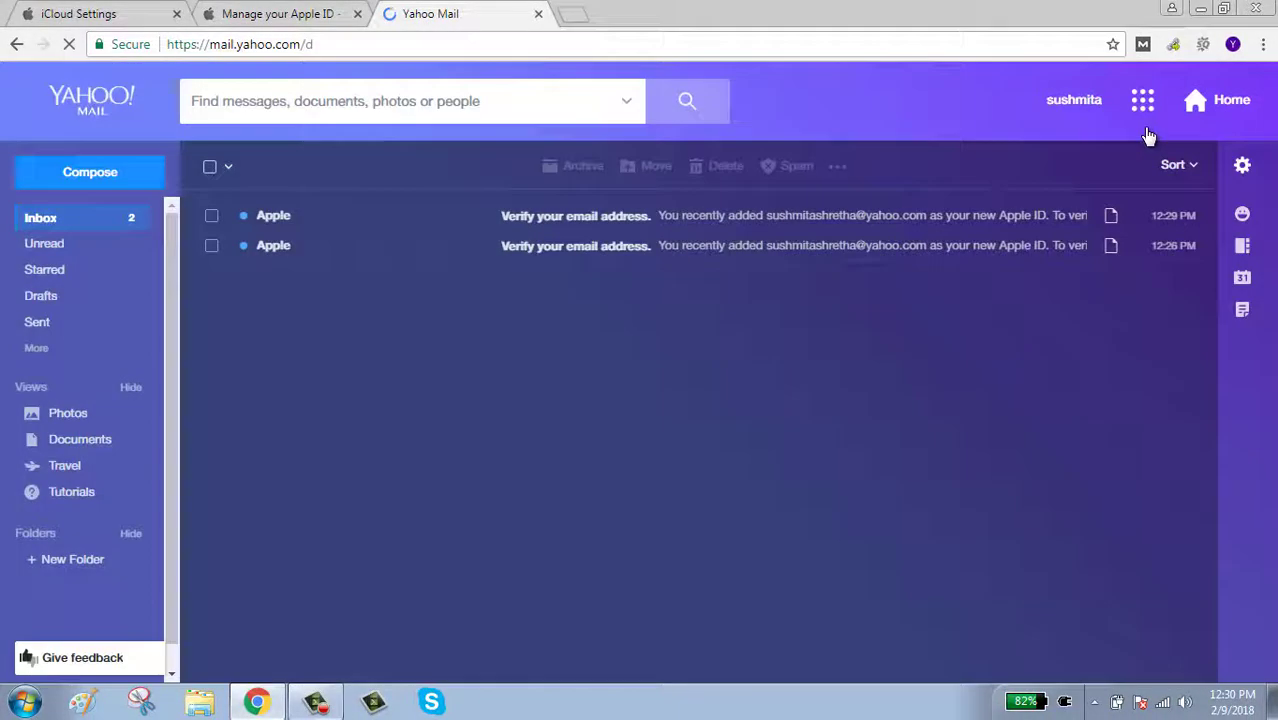
{"action": "left_click", "coordinate": [736, 222]}
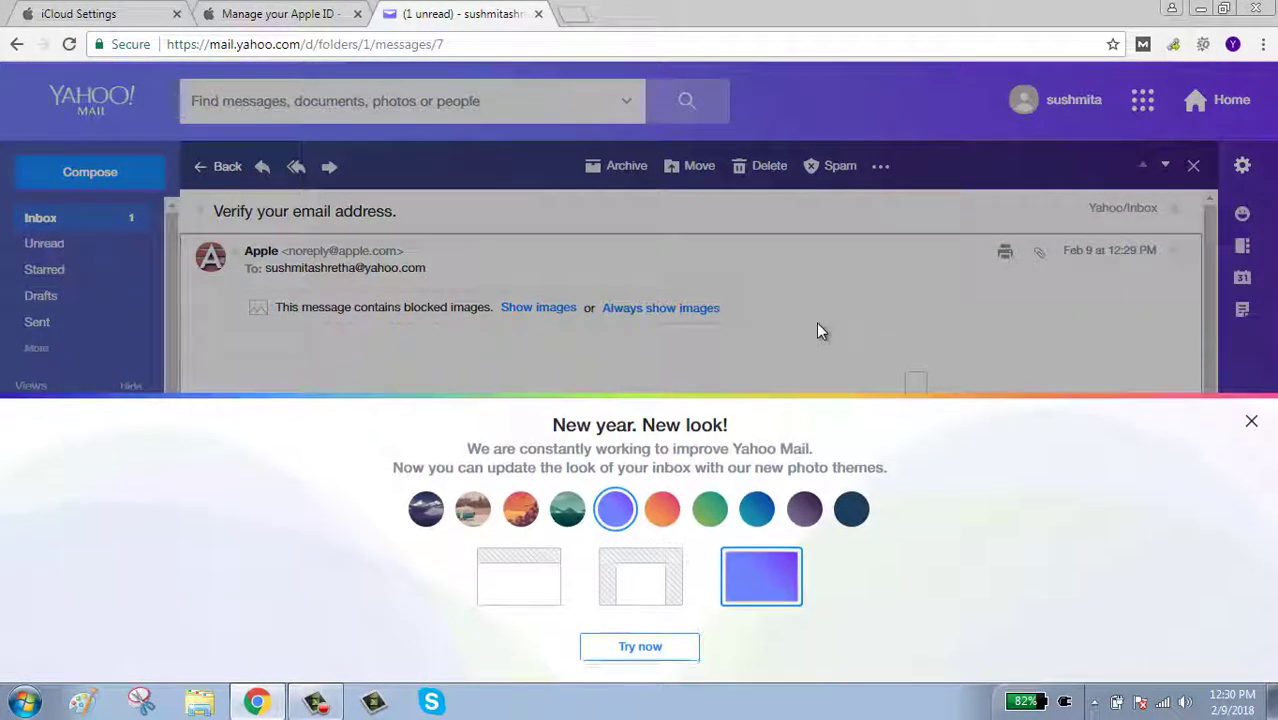
{"action": "left_click", "coordinate": [1251, 424]}
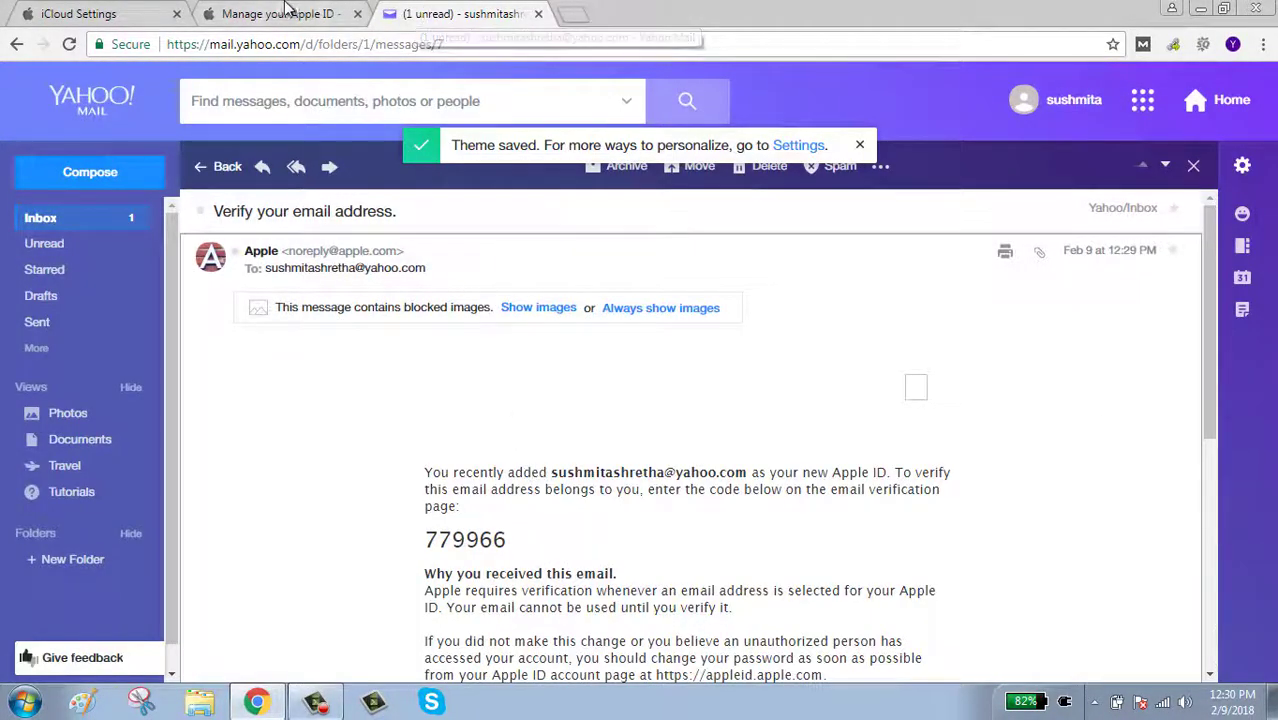
Step: Enter the emailed six-digit verification code on the Apple ID tab and submit it
{"action": "left_click", "coordinate": [255, 11]}
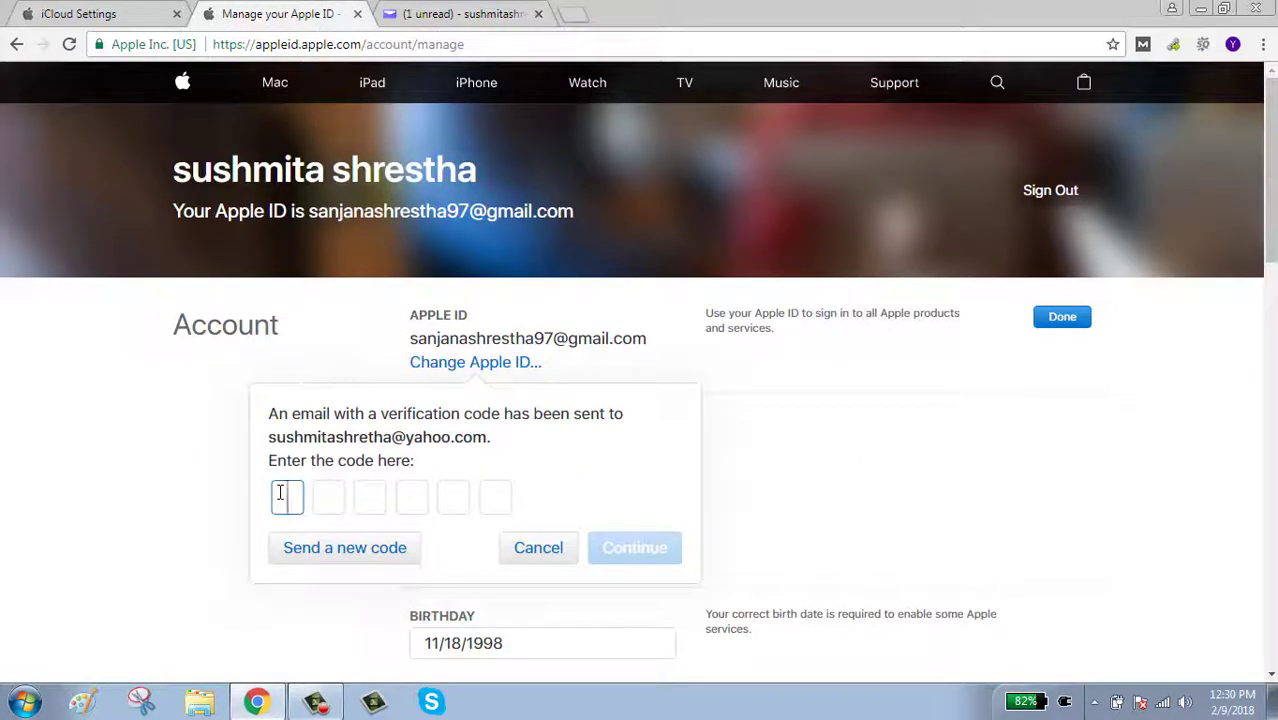
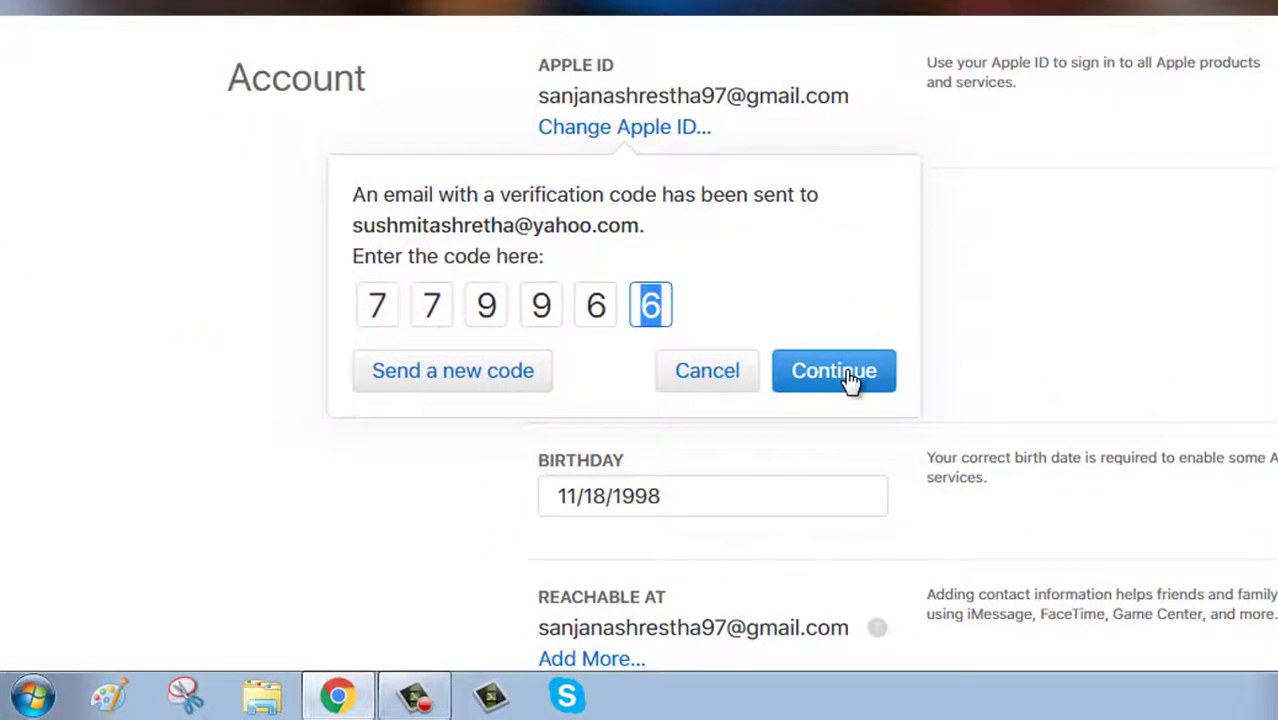
{"action": "left_click", "coordinate": [848, 378]}
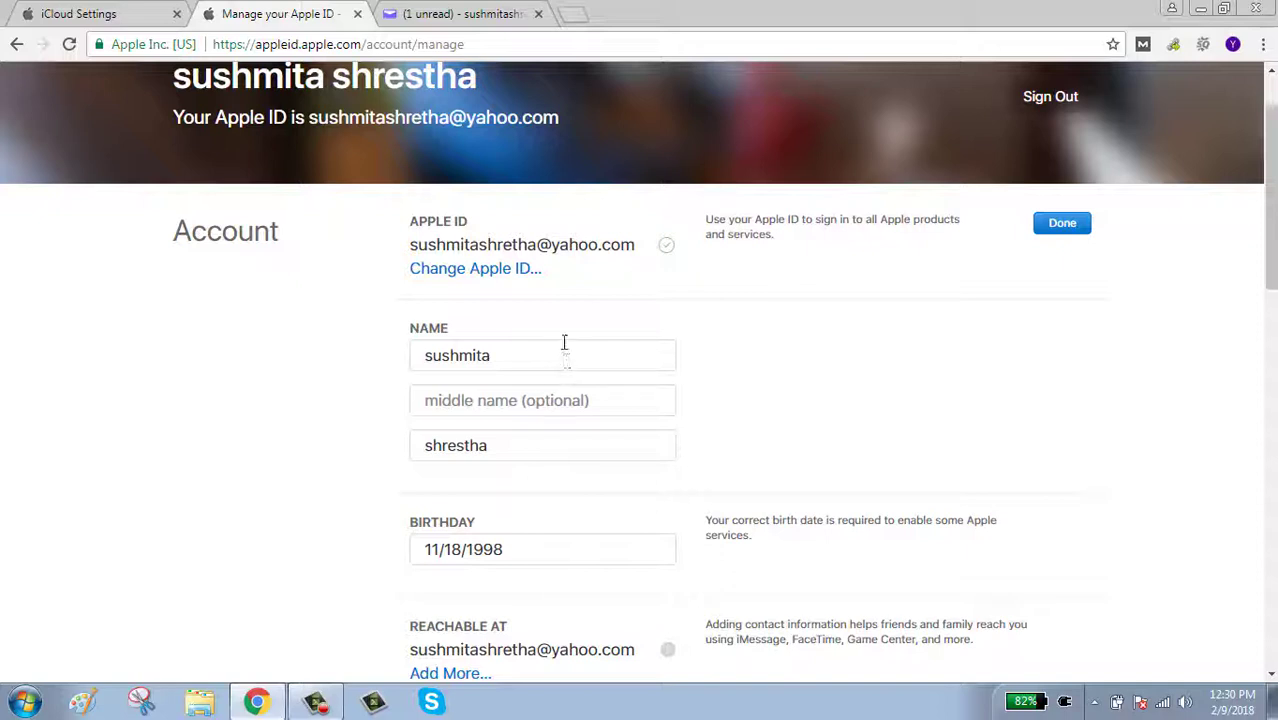
Step: Save the Account edits so the Yahoo address is the Apple ID
{"action": "left_click", "coordinate": [1075, 222]}
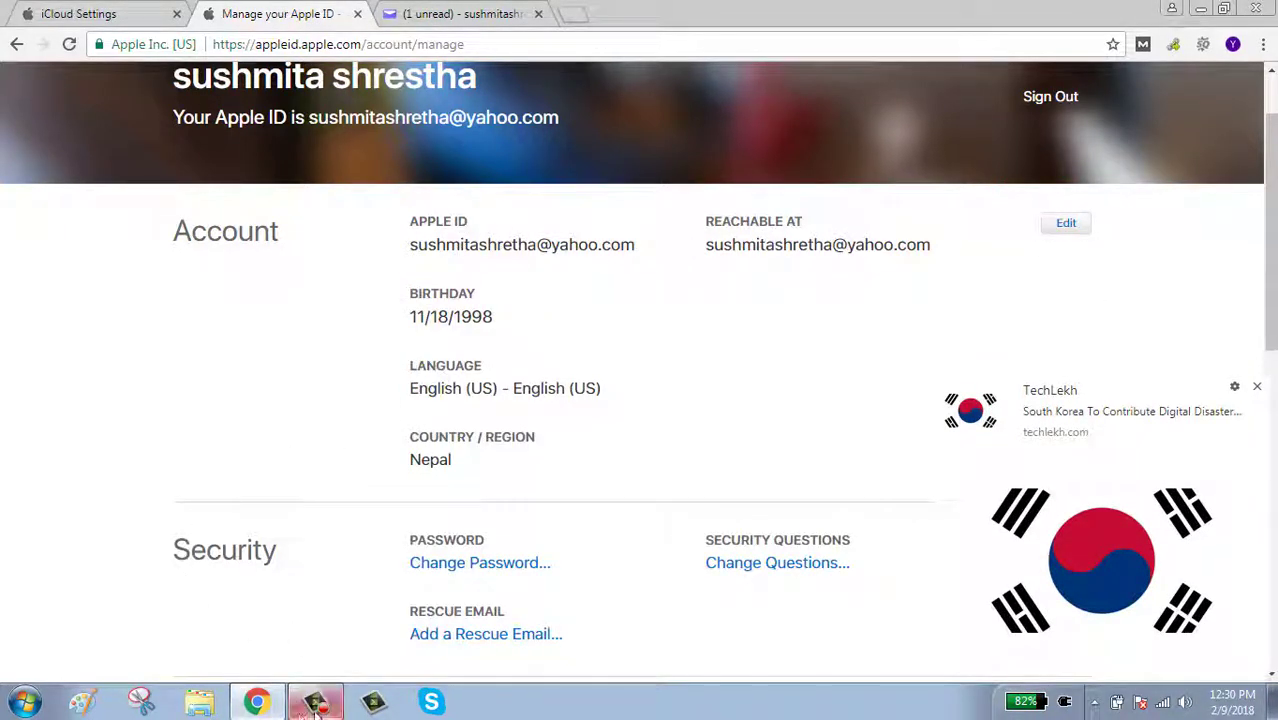
{"action": "mouse_move", "coordinate": [318, 706]}
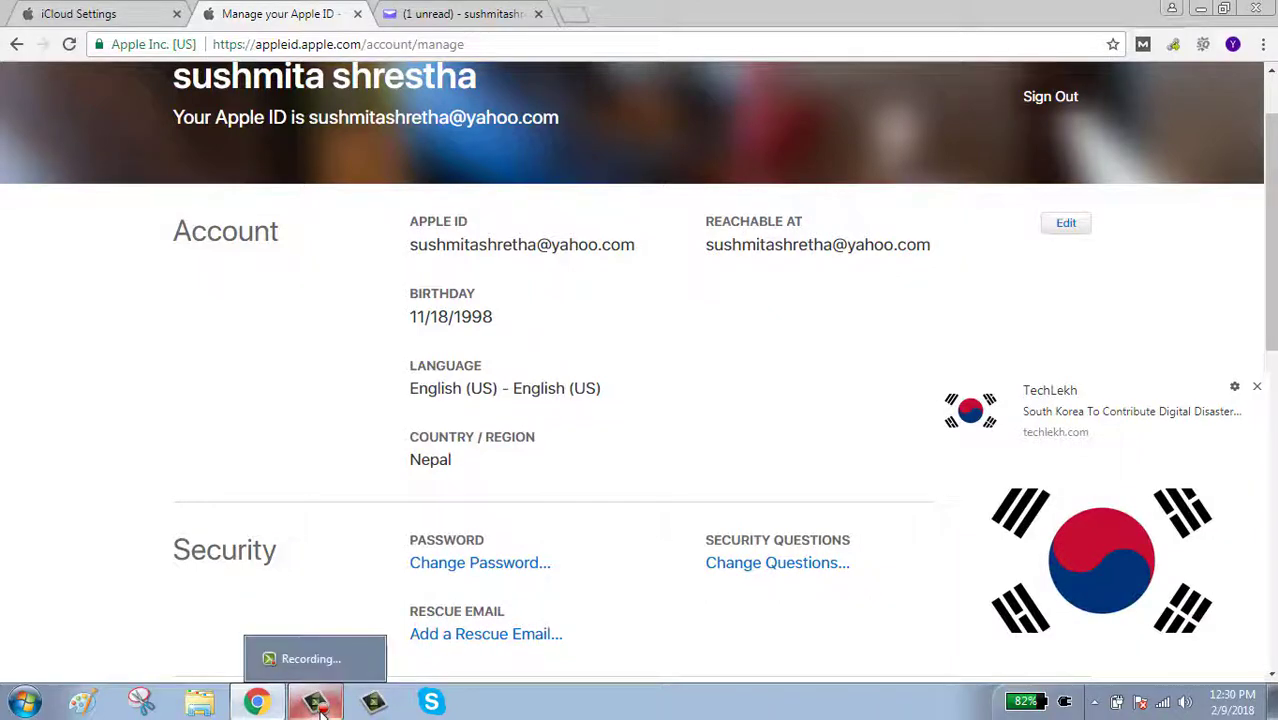
{"action": "left_click", "coordinate": [318, 706]}
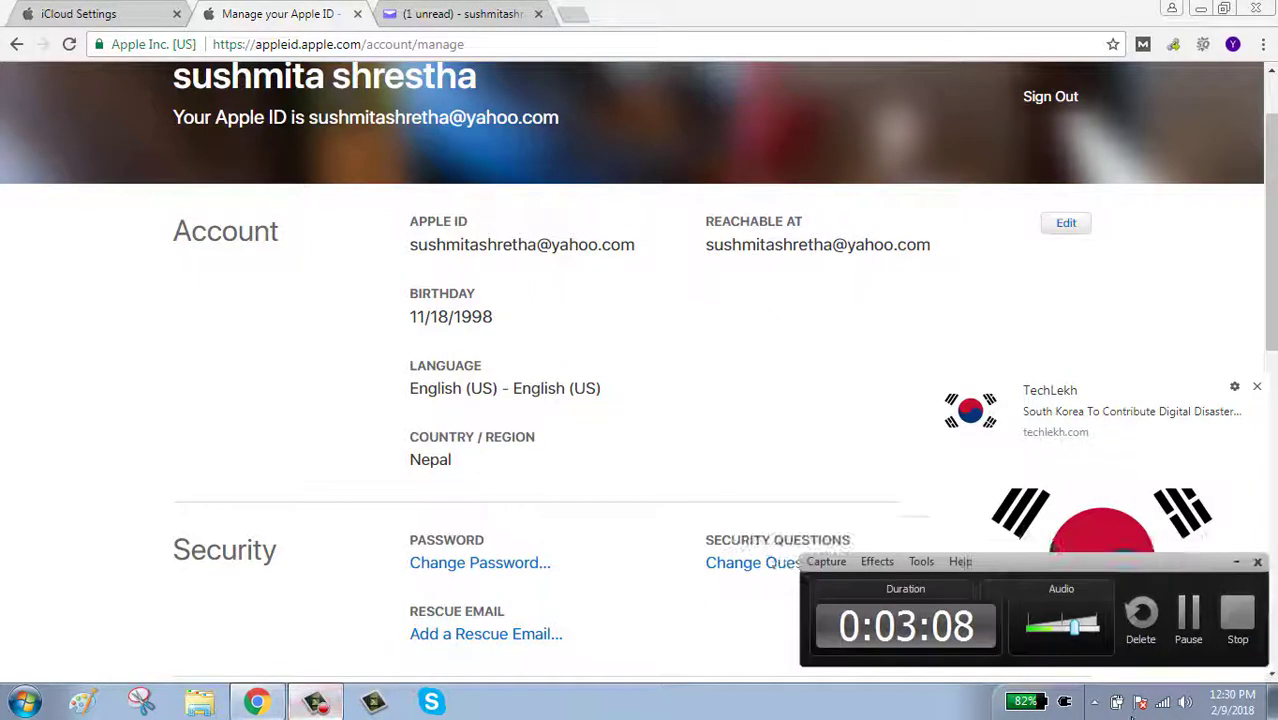